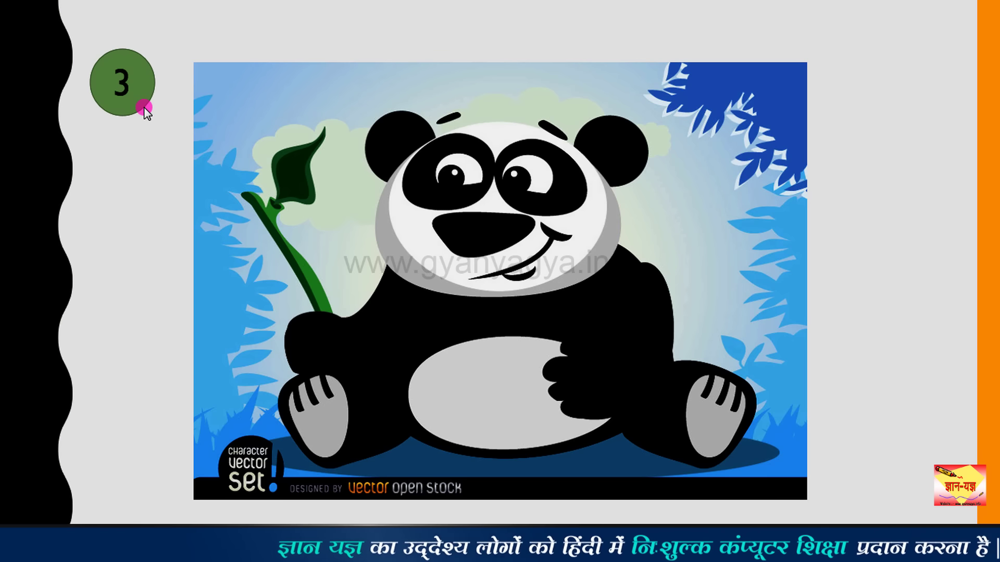
Play the running slide show from slide 3 through slide 5 and exit at its end.
click(121, 120)
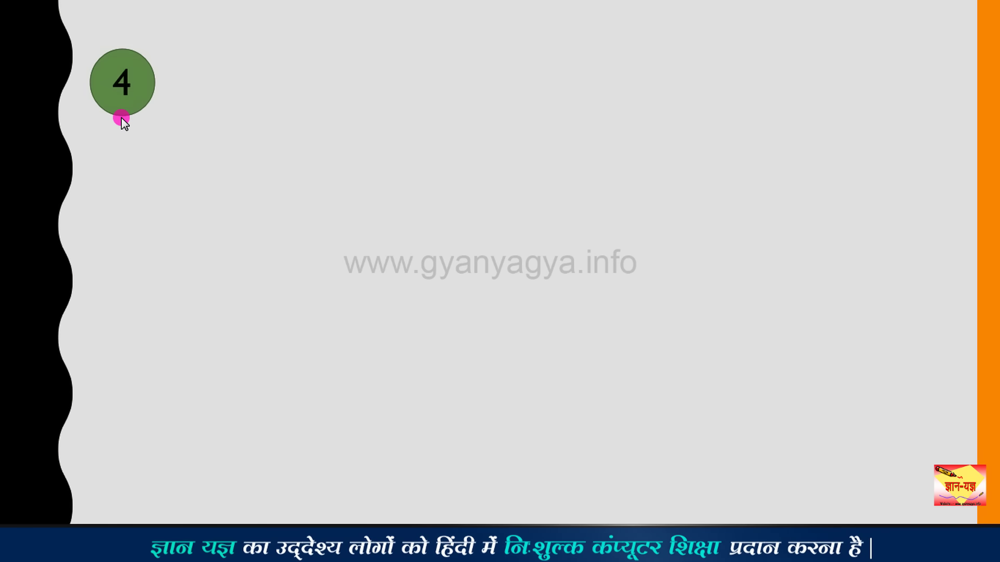
key(Right)
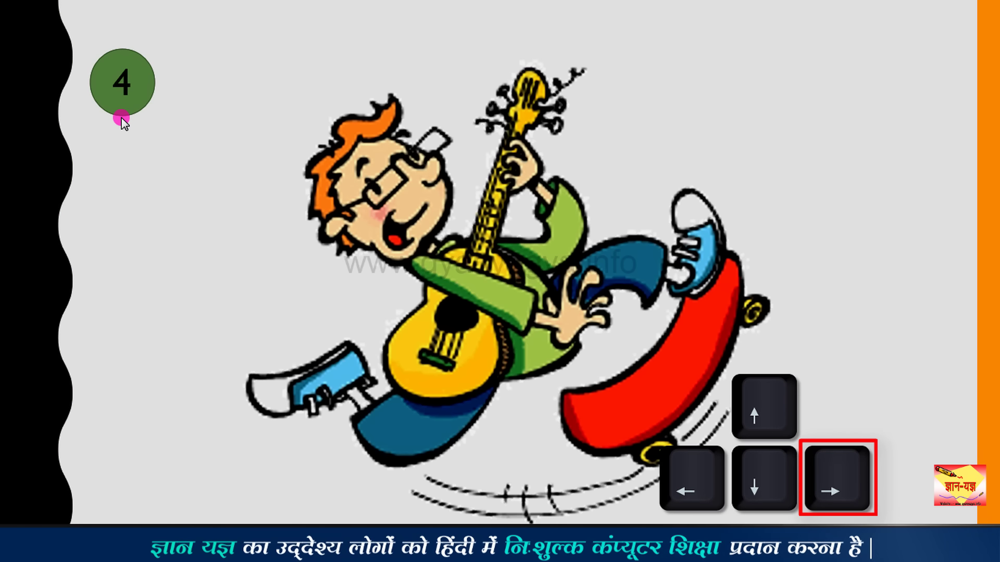
click(121, 119)
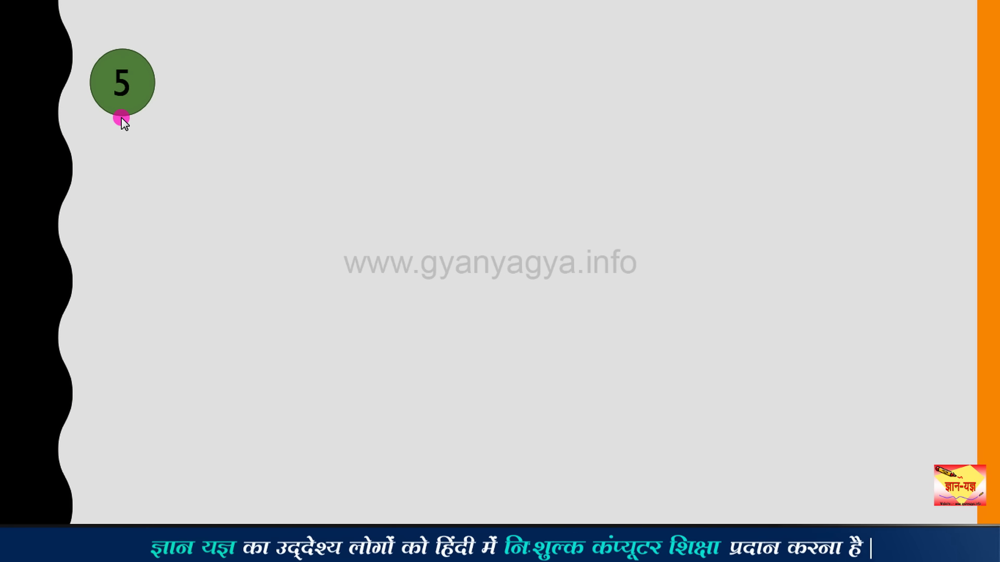
click(121, 119)
click(122, 119)
click(121, 119)
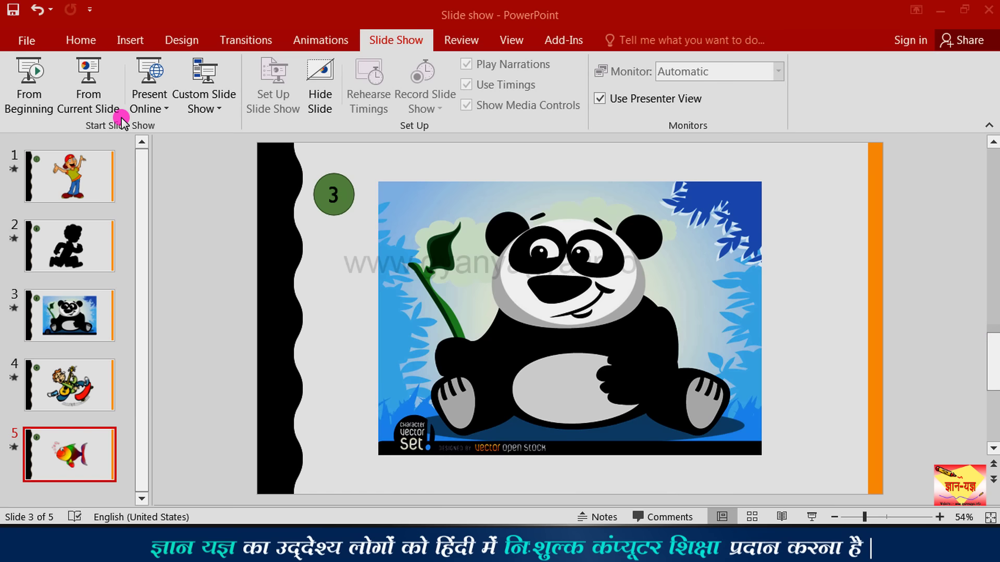
Select slide 1, then start a new custom slide show and name it My Presentation.
click(148, 264)
click(83, 183)
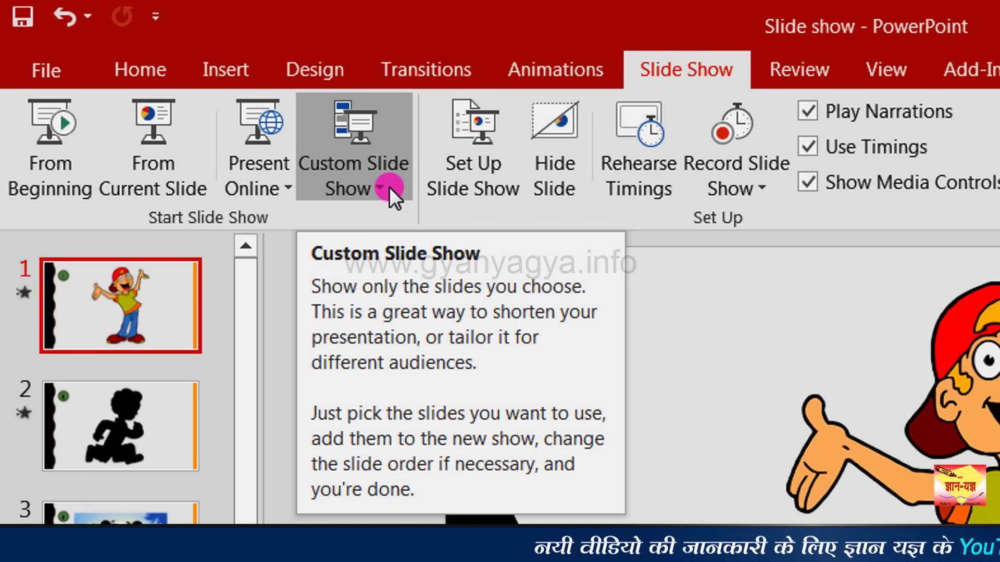
click(389, 186)
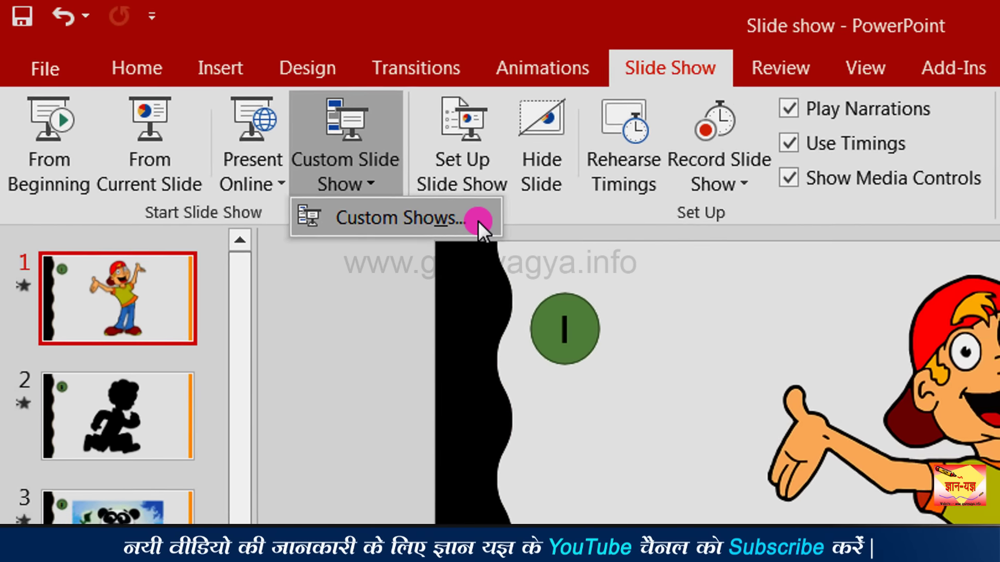
click(487, 224)
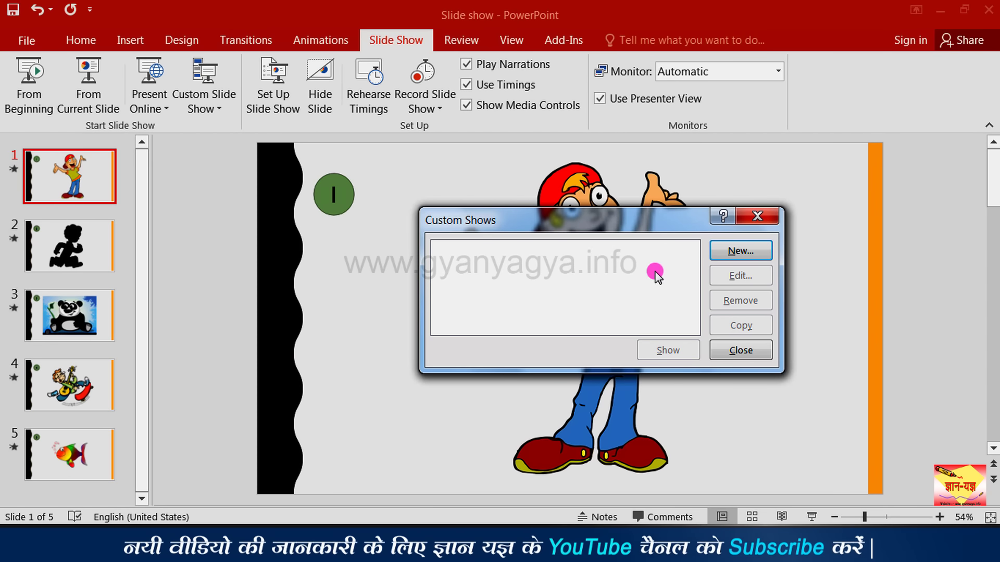
click(740, 251)
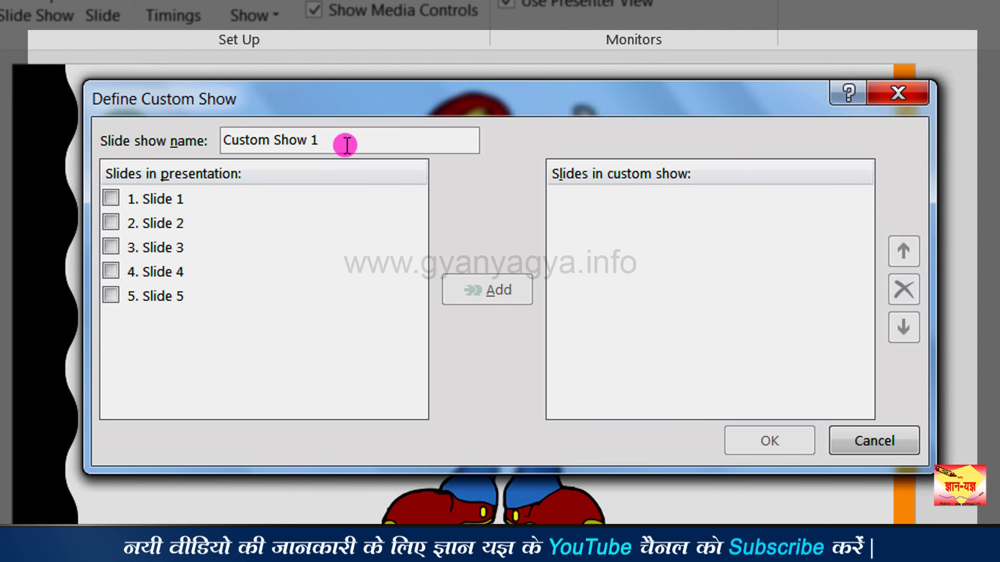
click(486, 194)
drag(345, 143, 208, 140)
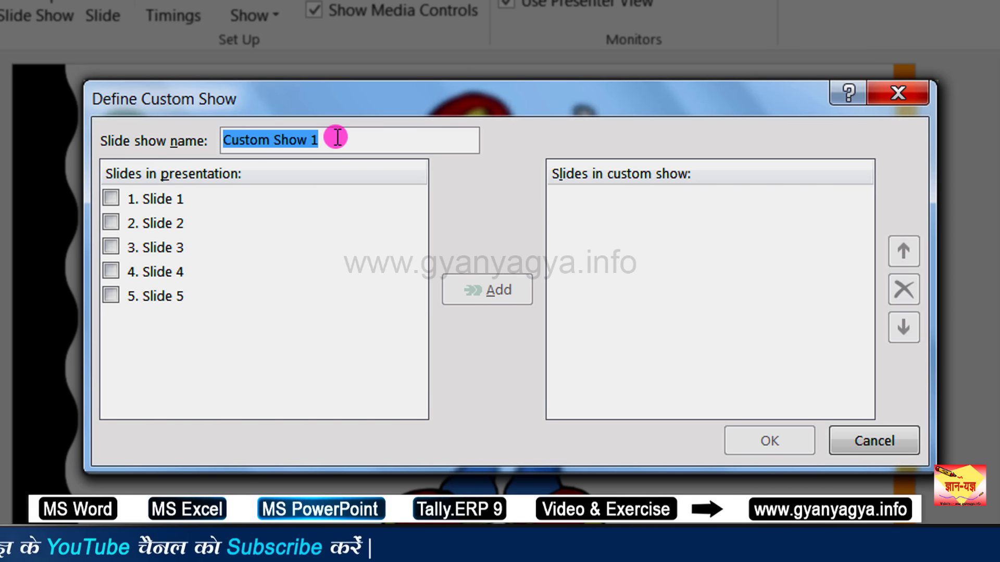
text(My Presentation)
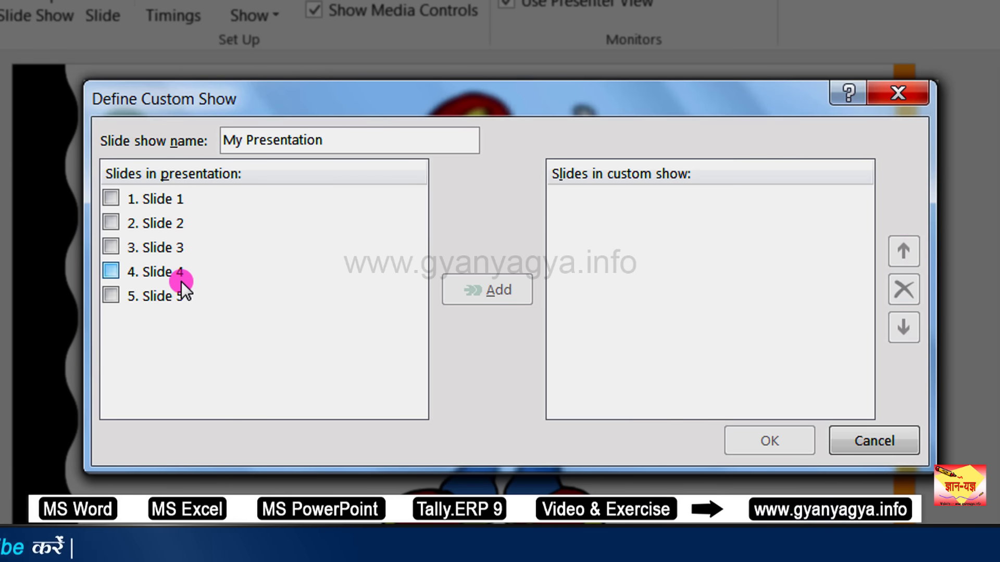
Add slides 1, 3 and 5 of the presentation to the custom show.
click(112, 199)
click(110, 249)
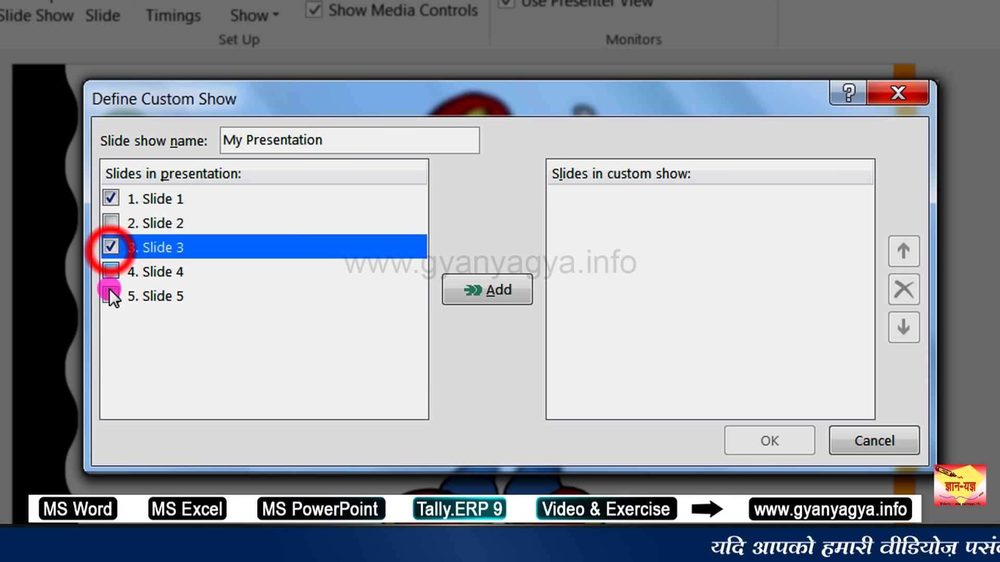
click(110, 295)
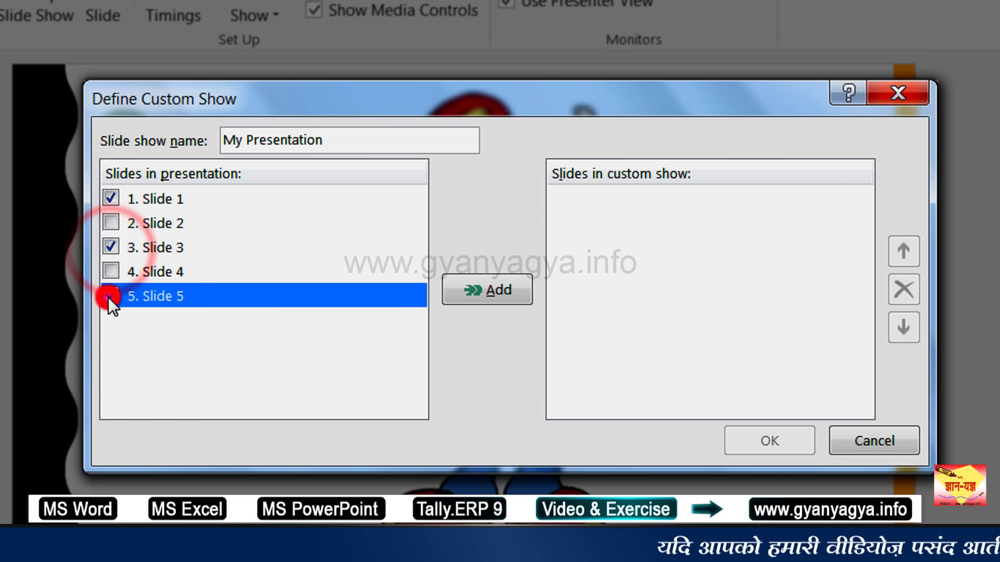
click(489, 299)
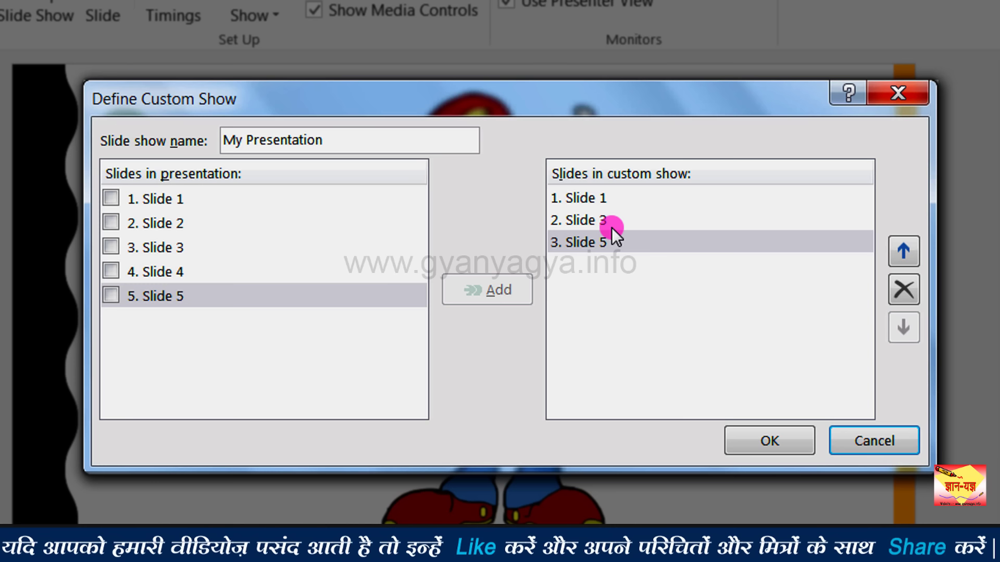
Remove Slide 5 from the custom show and add it back to the list.
click(623, 236)
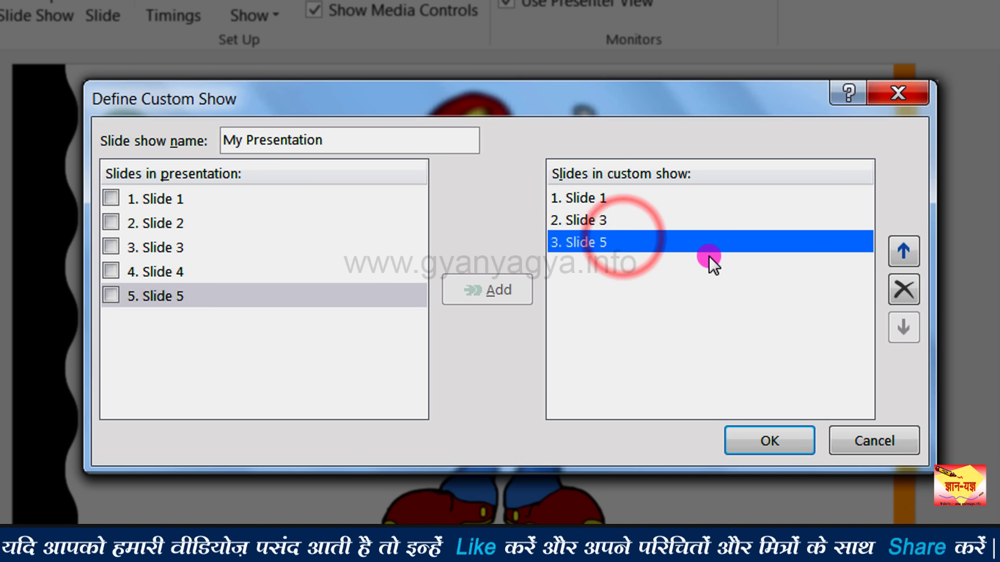
click(905, 291)
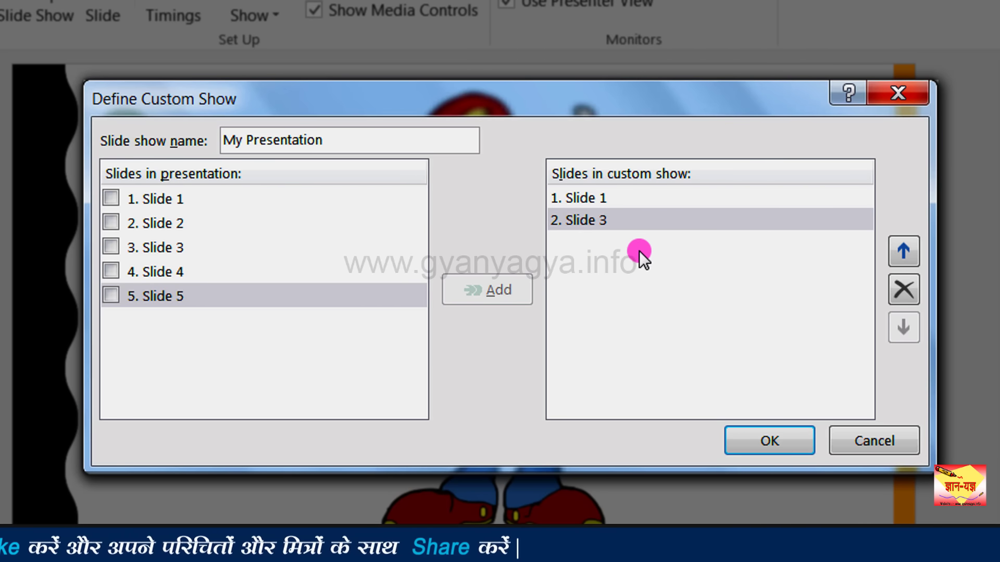
click(112, 299)
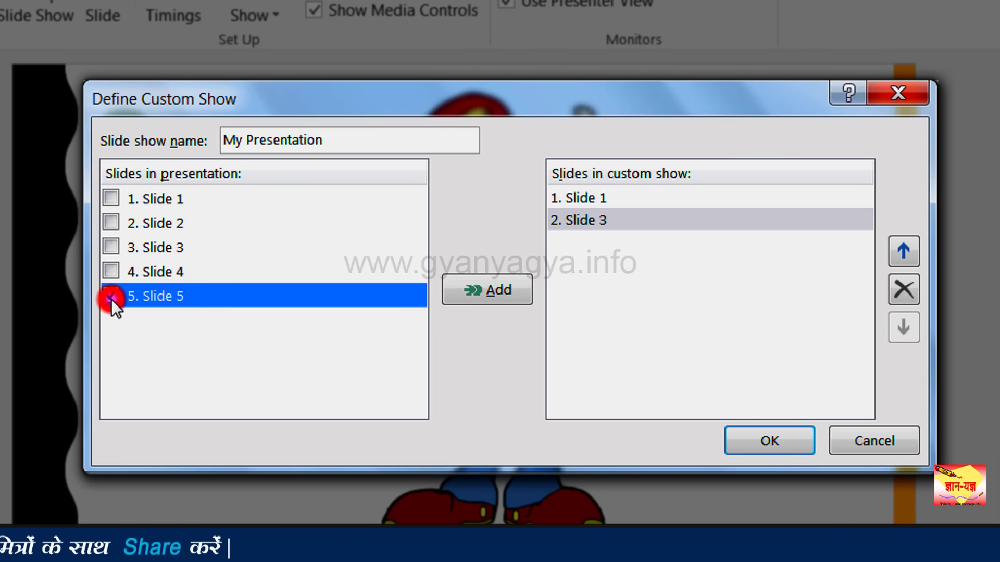
click(488, 296)
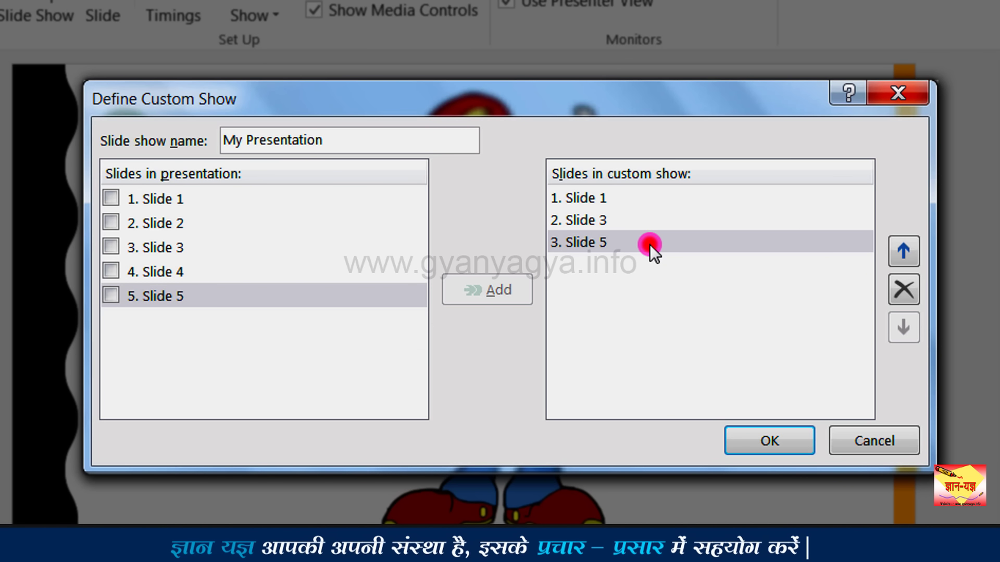
Reorder the custom show as Slide 5, Slide 3, Slide 1 and save its definition.
click(730, 242)
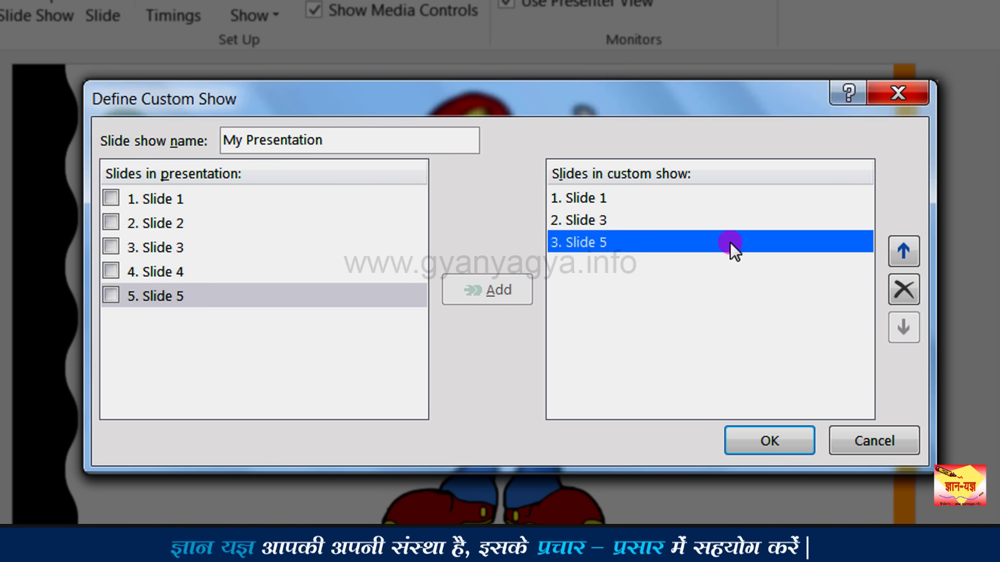
click(911, 251)
click(911, 252)
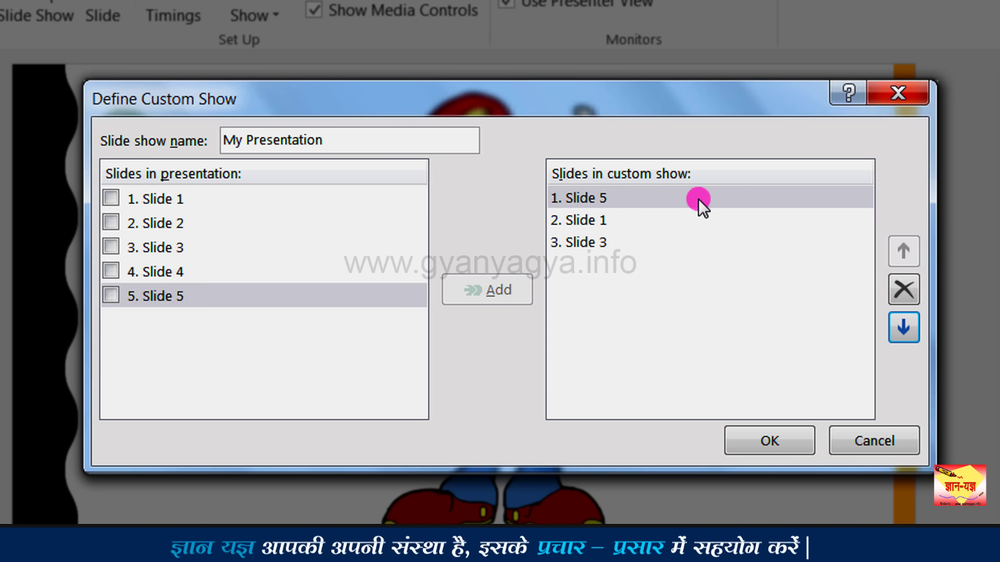
click(620, 219)
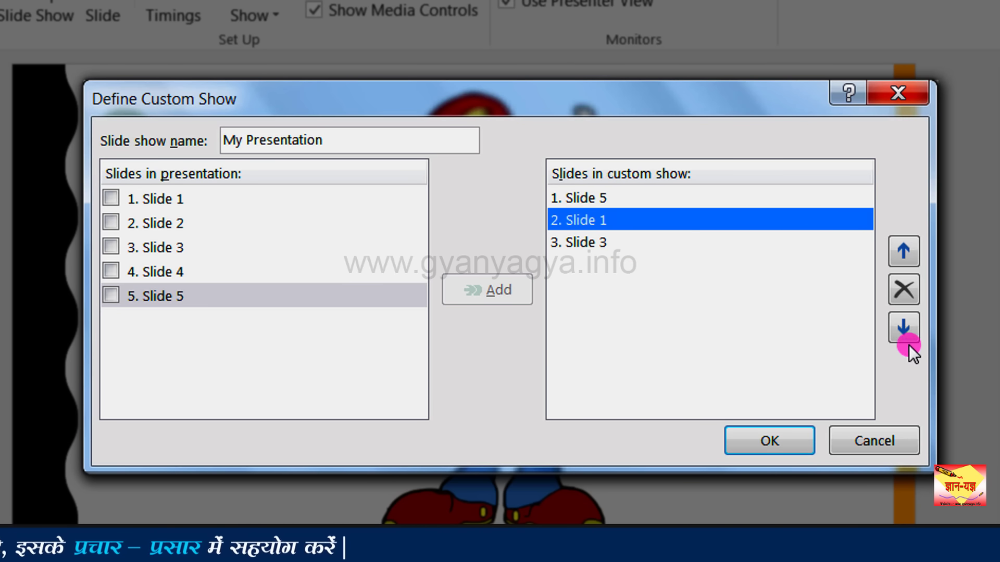
click(916, 330)
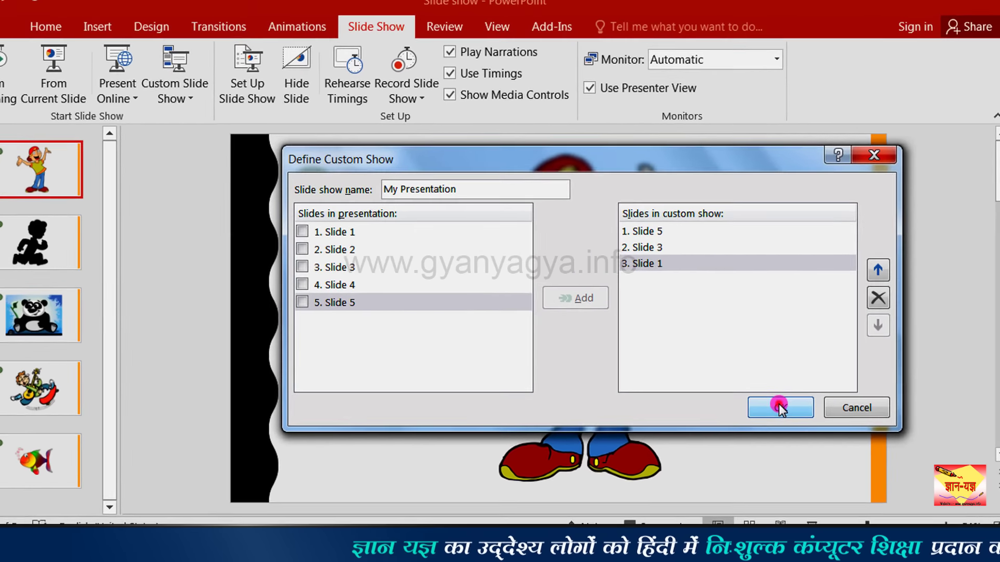
click(769, 435)
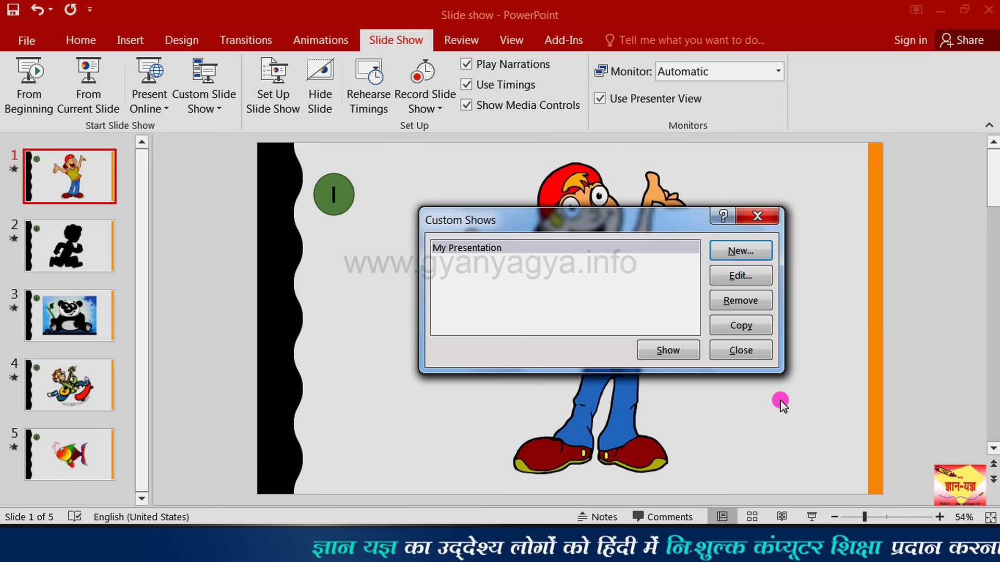
Play the My Presentation custom show through its slides and exit to the normal editing view.
click(663, 348)
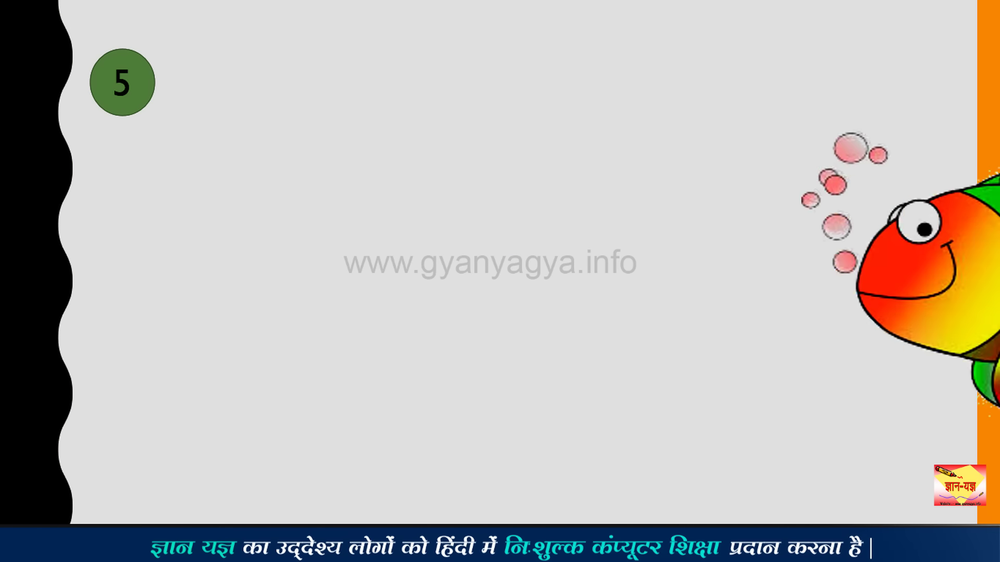
key(Right)
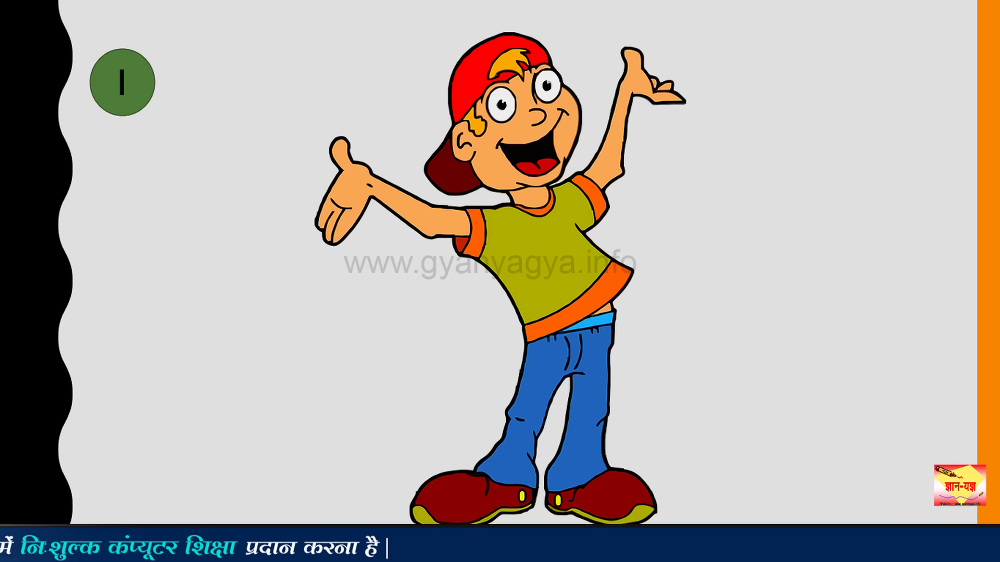
key(Escape)
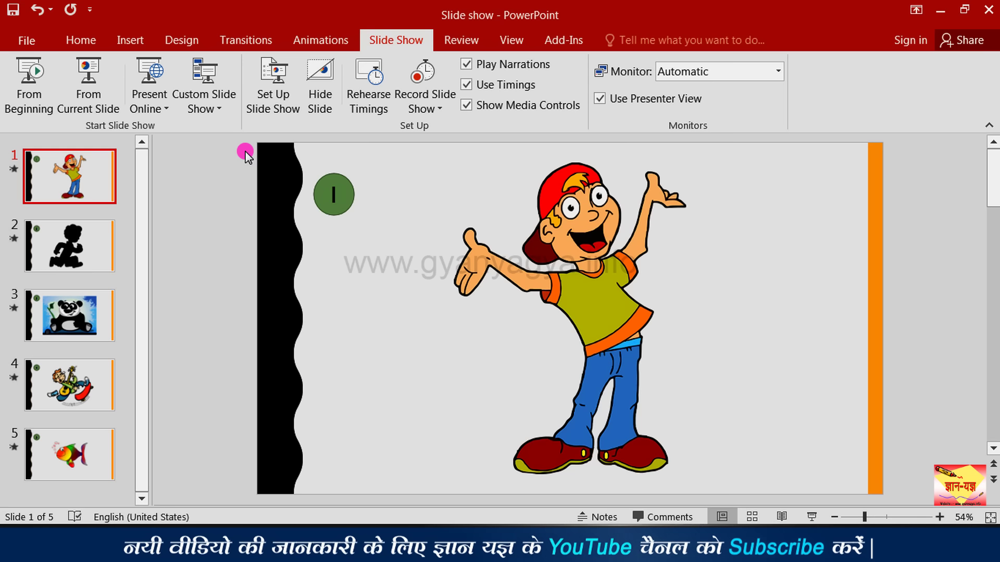
Open the My Presentation custom show for editing, review its slide list and cancel without saving changes.
click(205, 100)
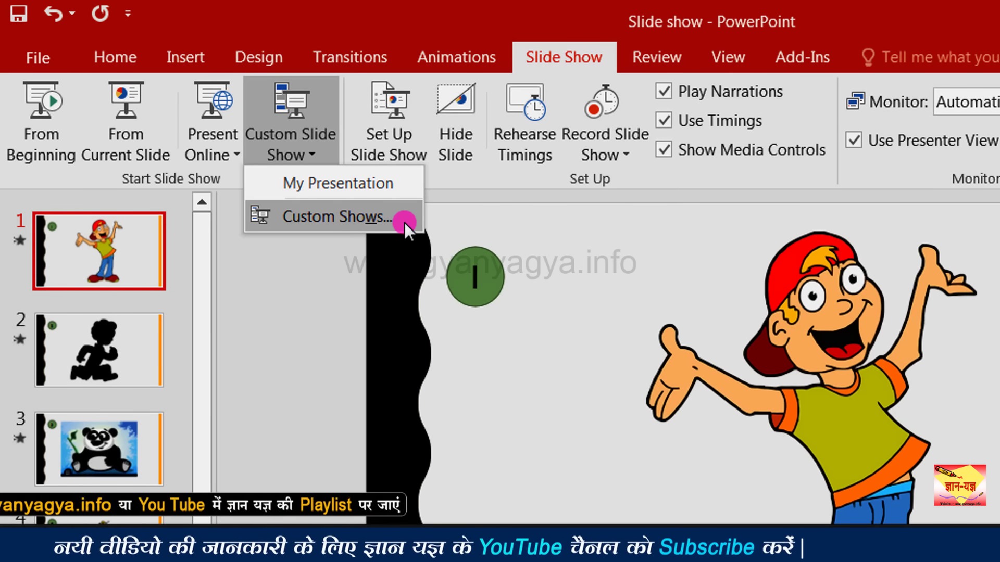
click(403, 223)
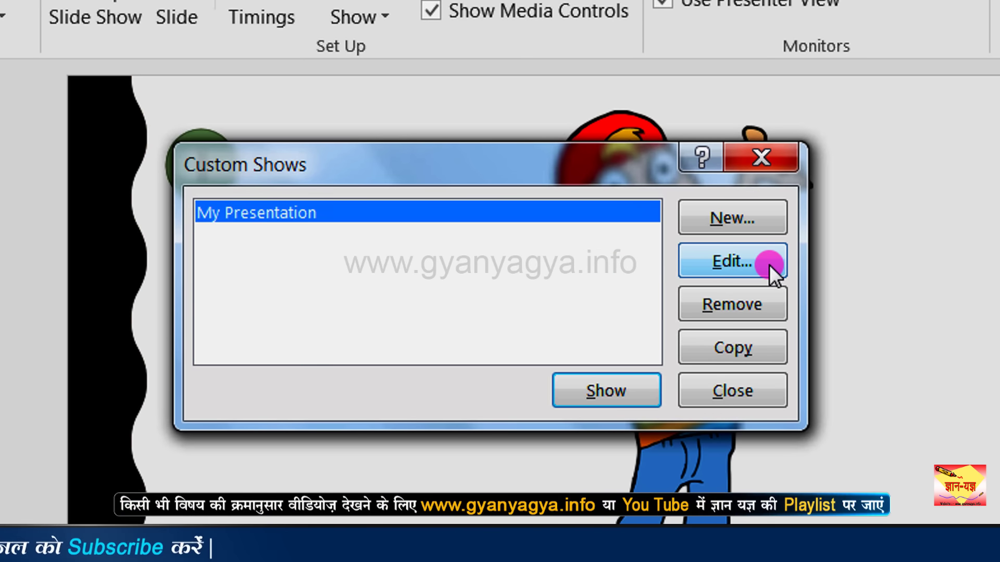
click(770, 265)
click(575, 234)
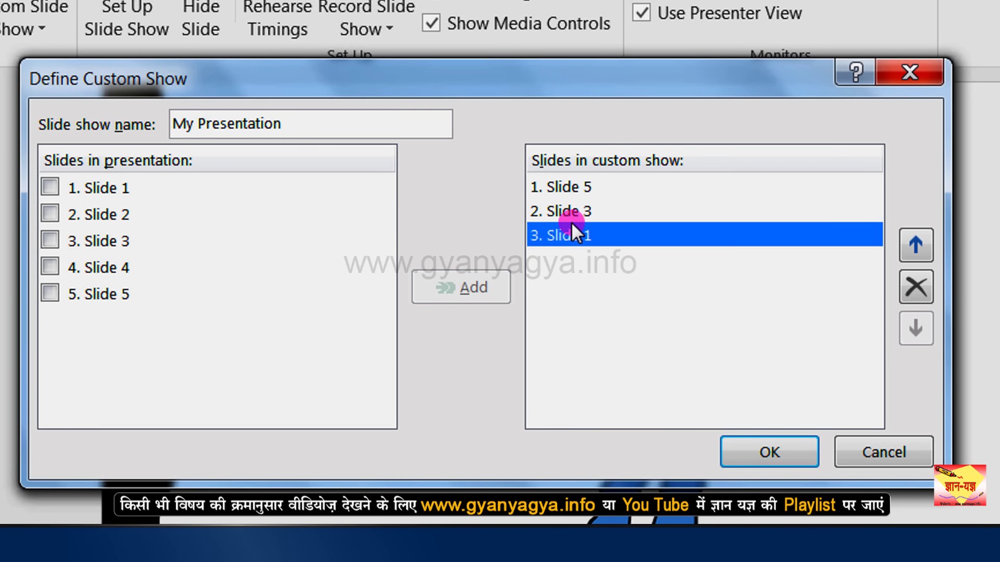
click(569, 217)
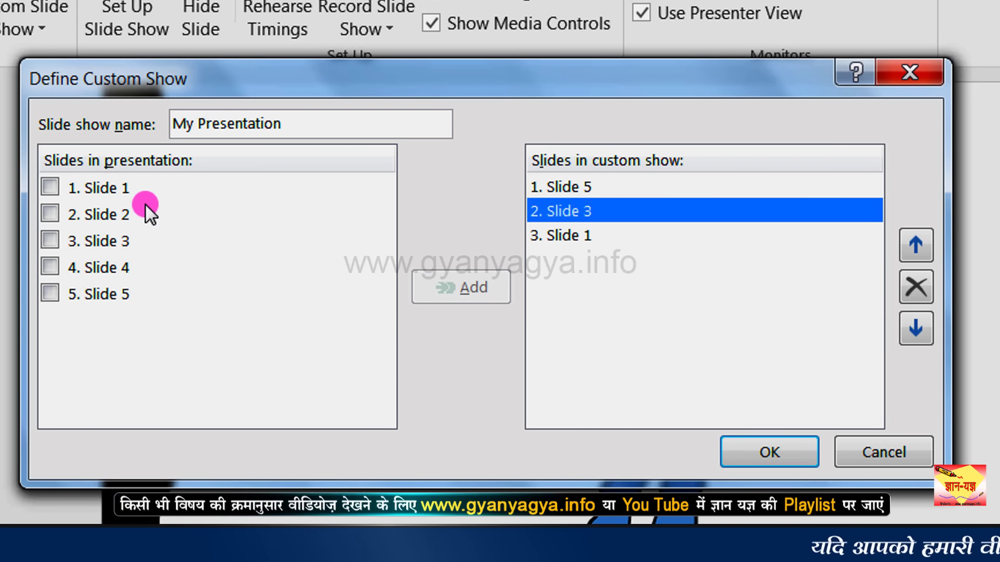
click(97, 232)
click(579, 211)
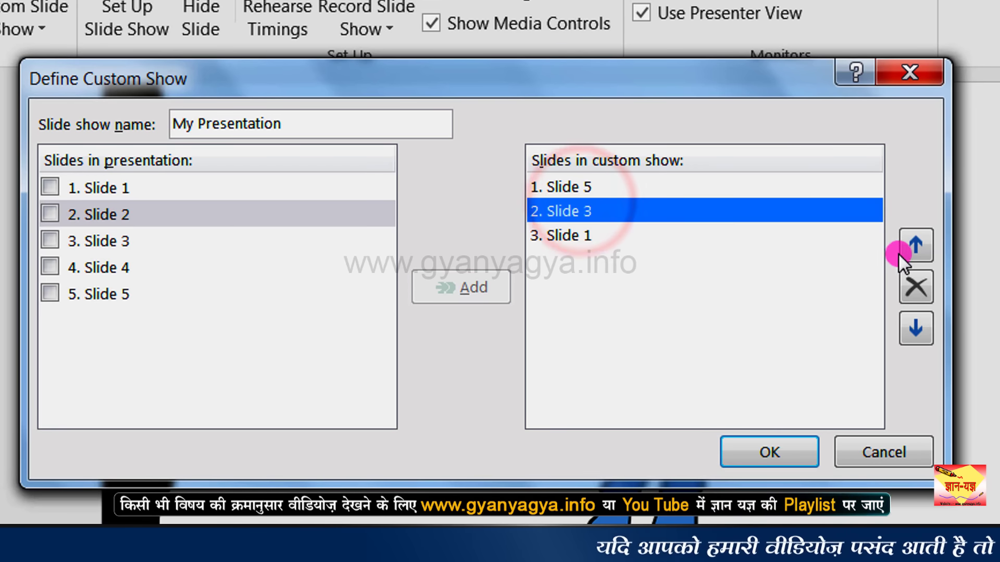
click(879, 448)
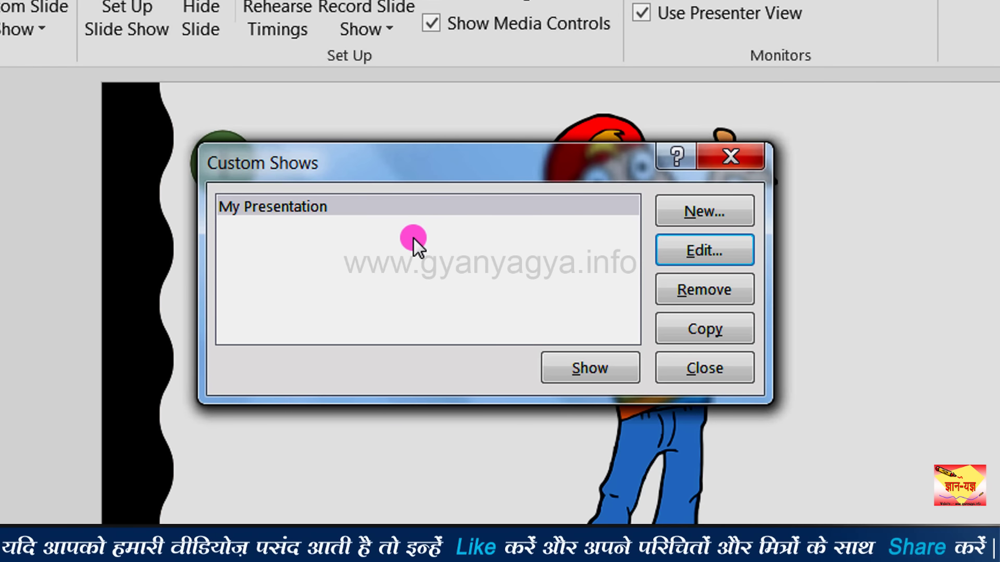
Remove the My Presentation custom show and close the Custom Shows dialog.
click(330, 209)
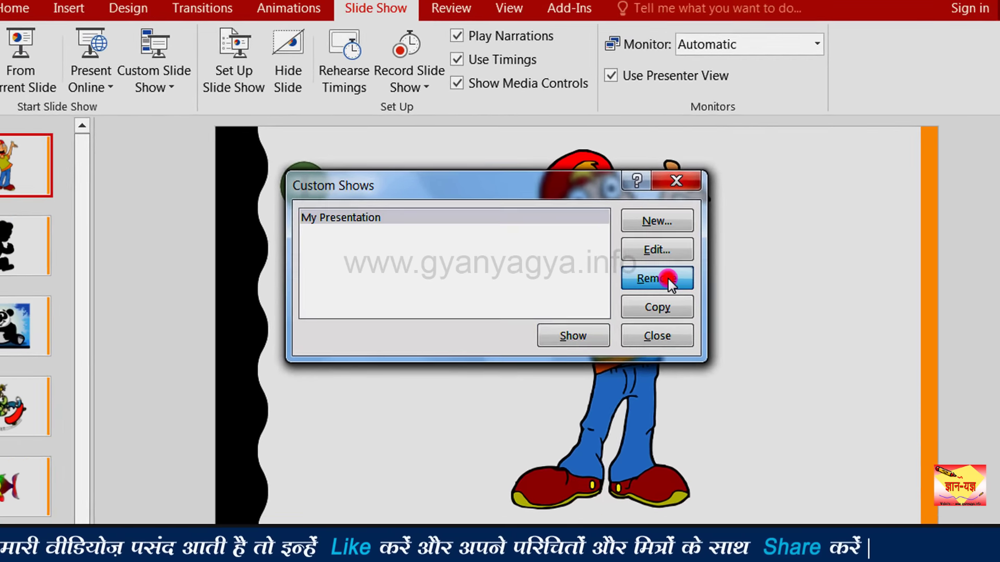
click(718, 291)
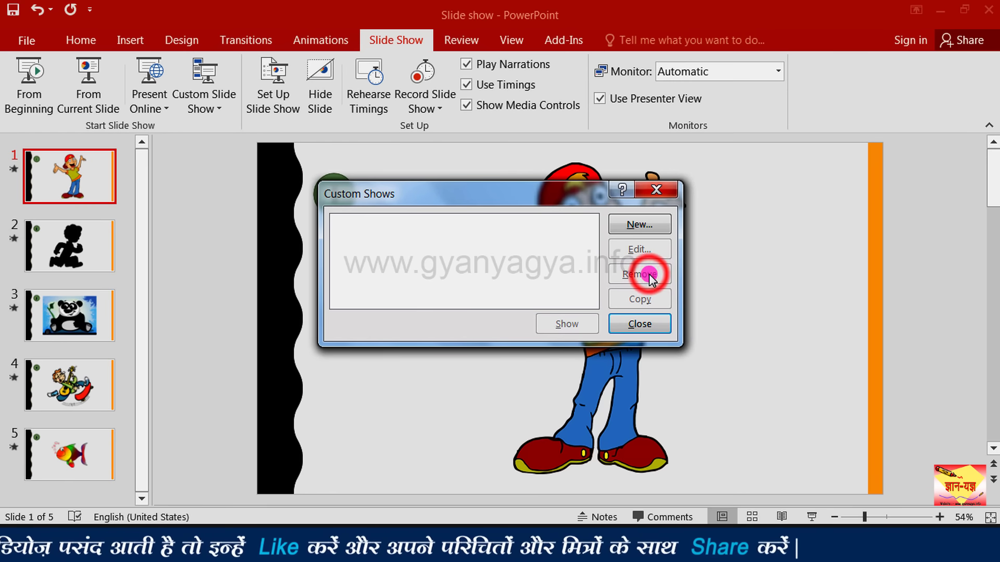
click(645, 323)
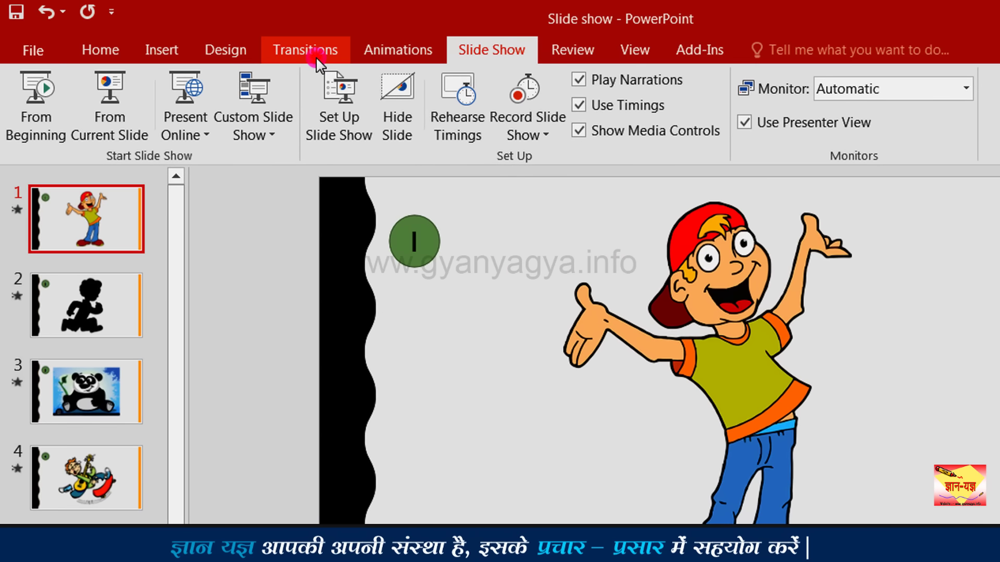
Set all slides to advance automatically after 00:01.00, and play the slide show through to slide 5 before exiting.
click(312, 51)
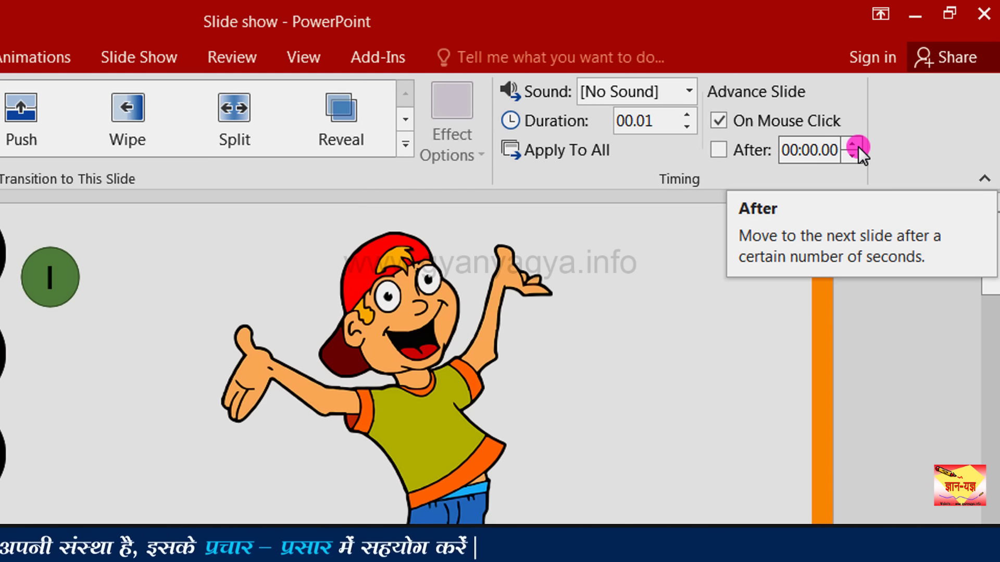
click(856, 146)
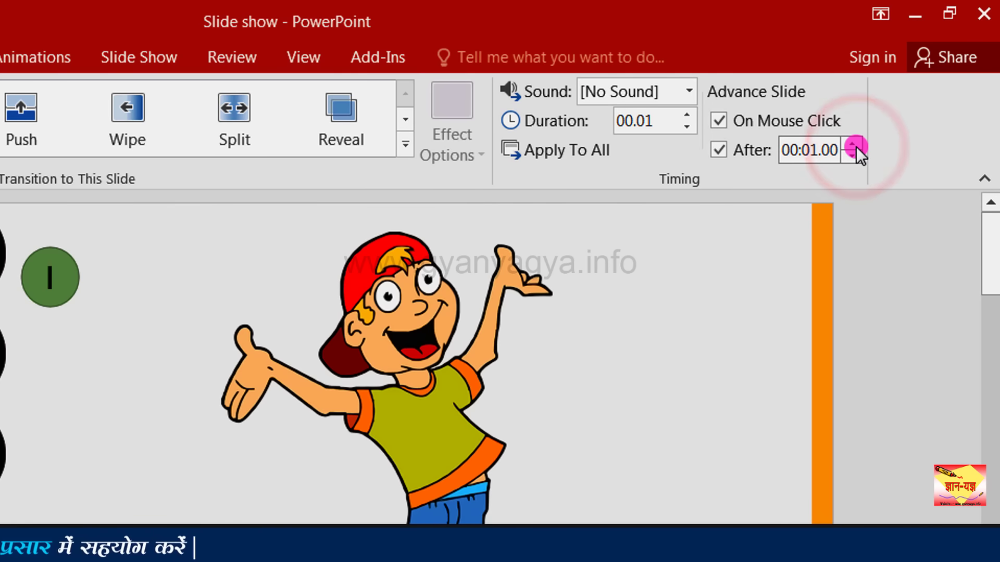
click(856, 146)
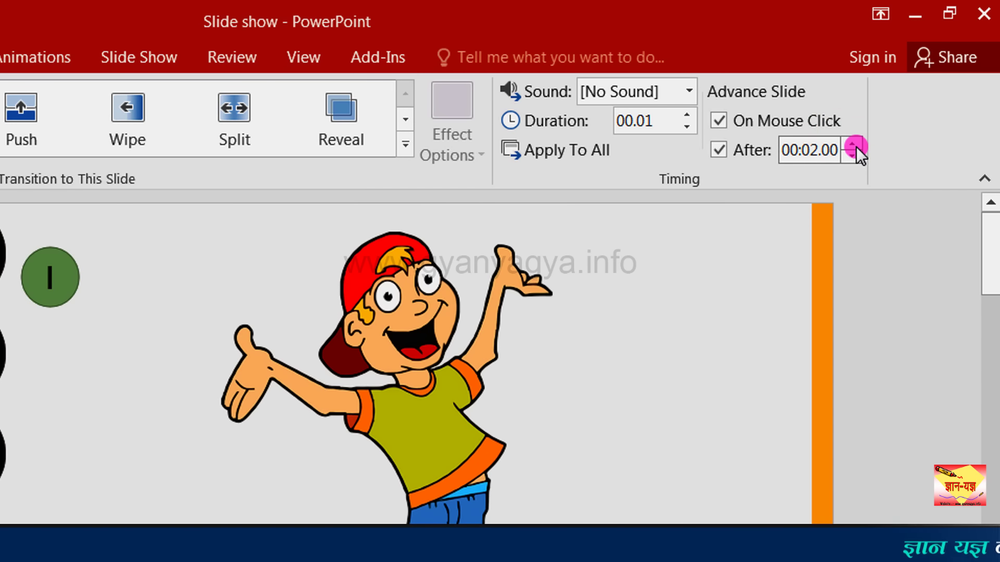
click(853, 156)
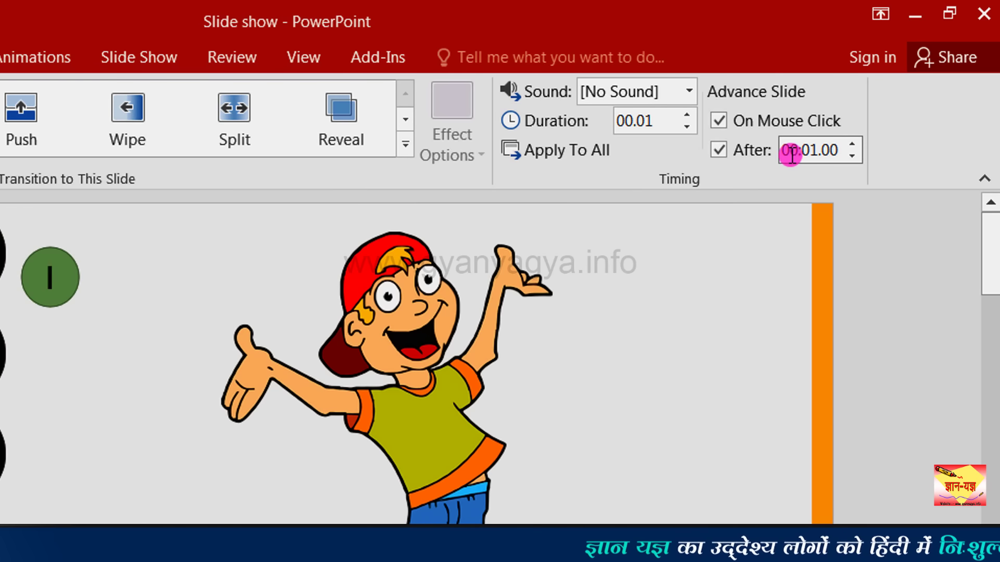
click(539, 149)
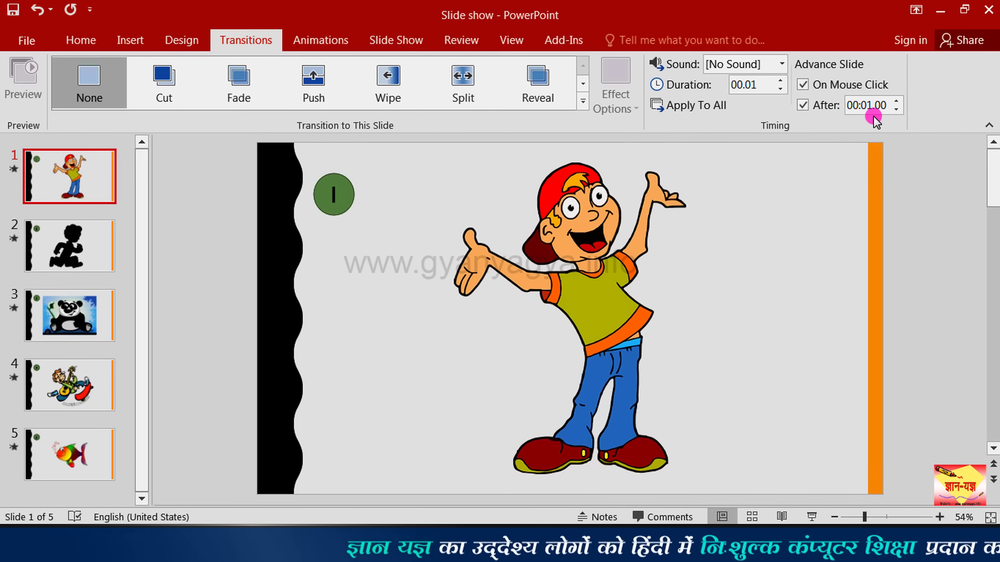
key(F5)
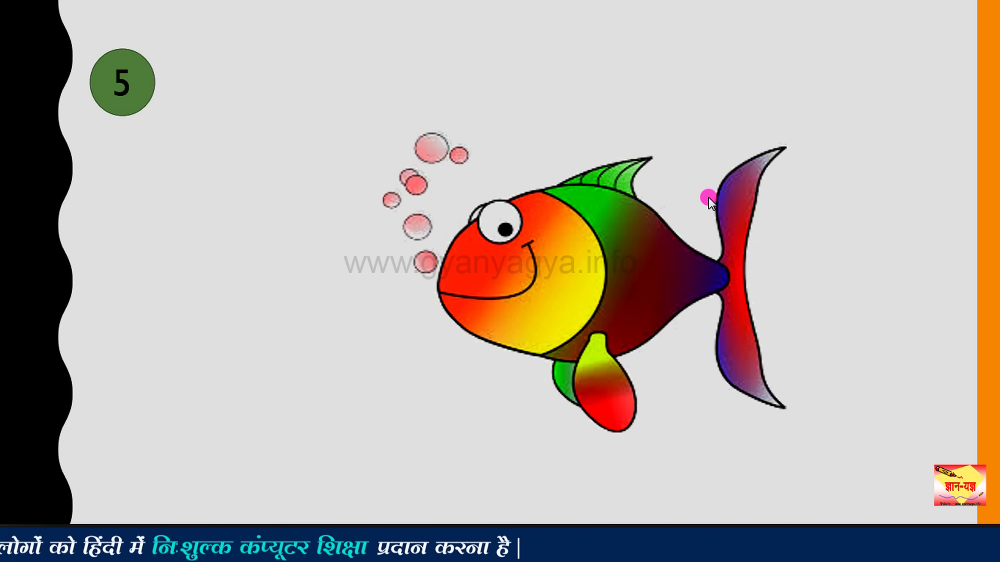
key(Escape)
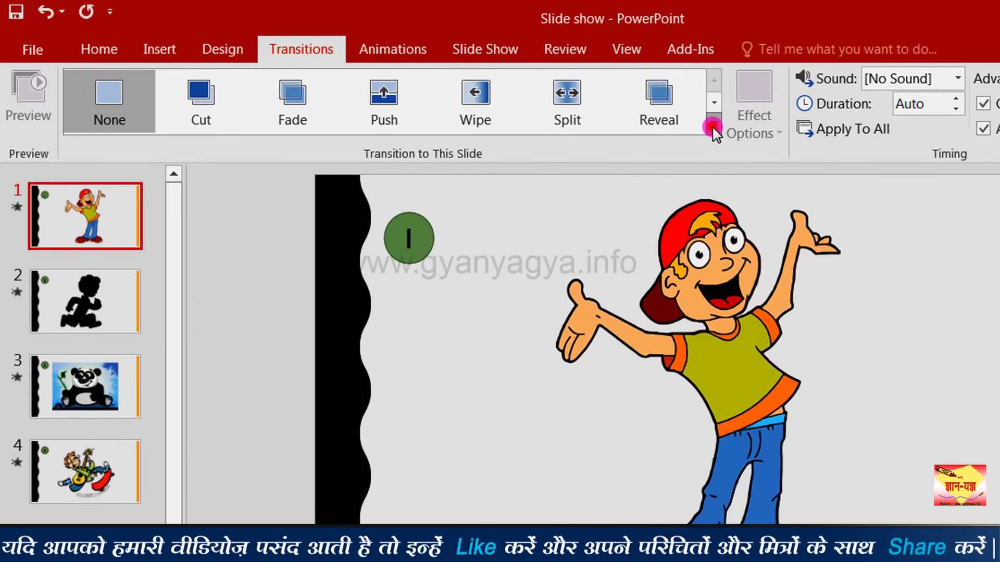
Apply the Origami transition to all slides and play the slide show from the beginning.
click(890, 155)
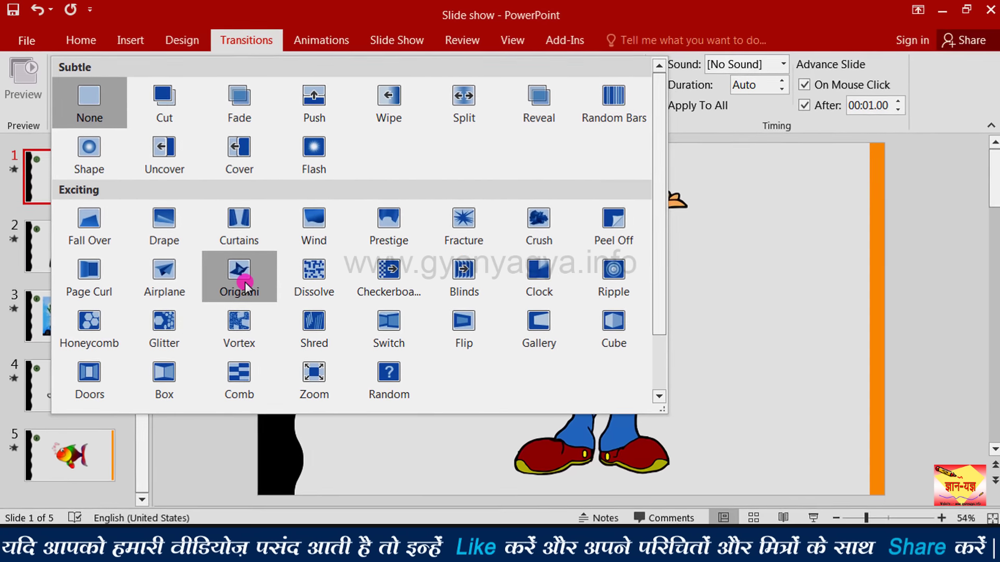
click(245, 284)
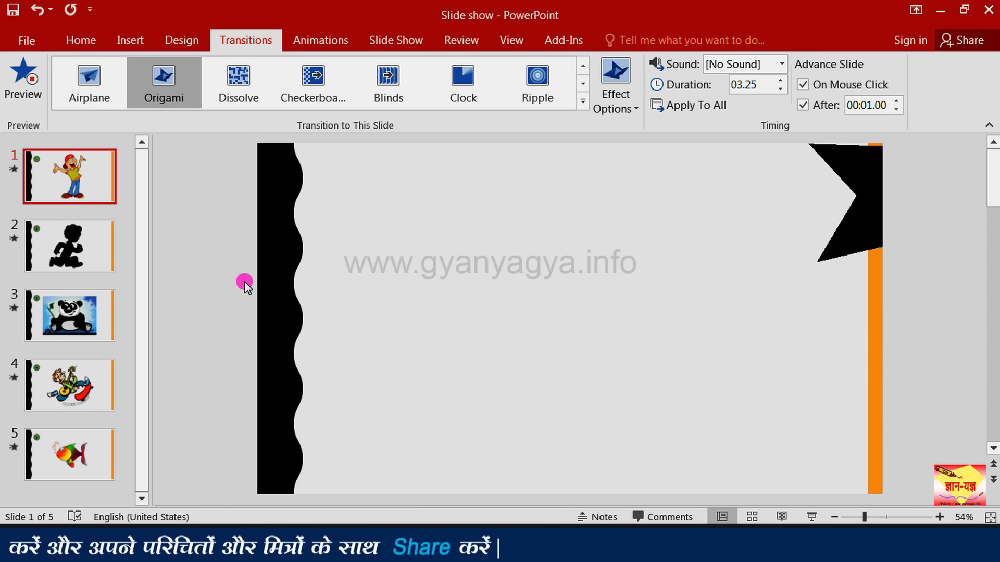
click(687, 107)
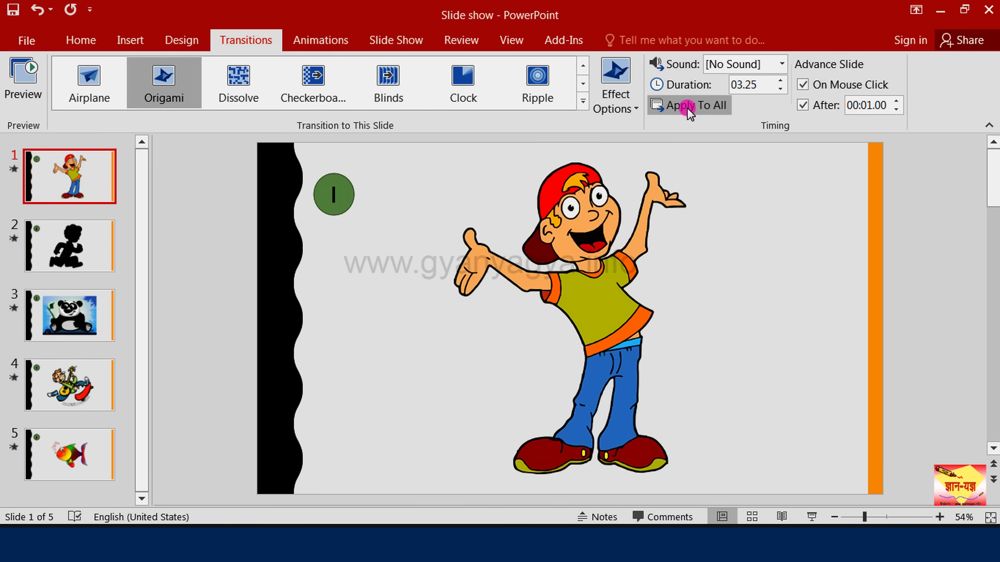
key(F5)
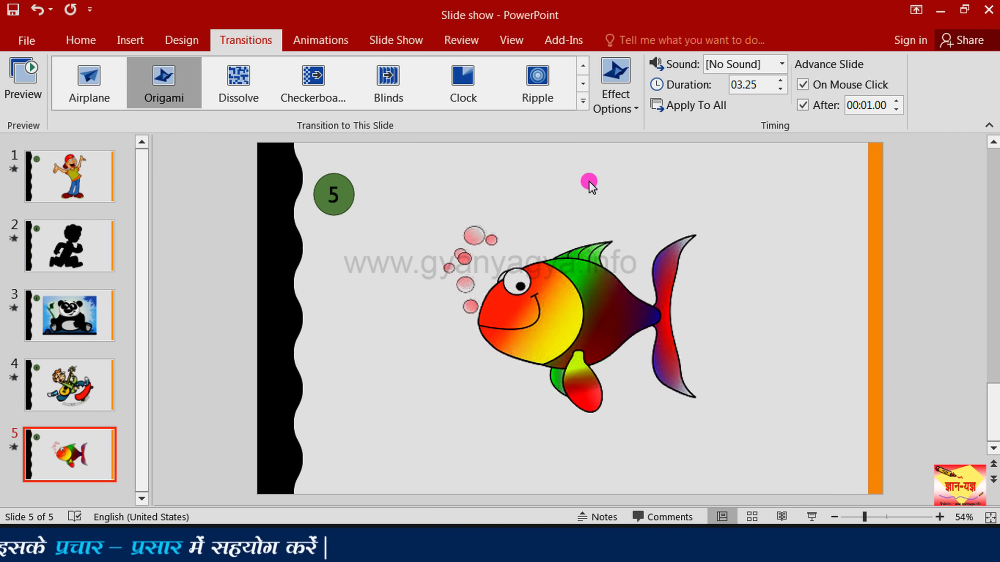
Set the Origami transition's direction to Left and its duration to 05.00, and apply these settings to all slides.
click(635, 111)
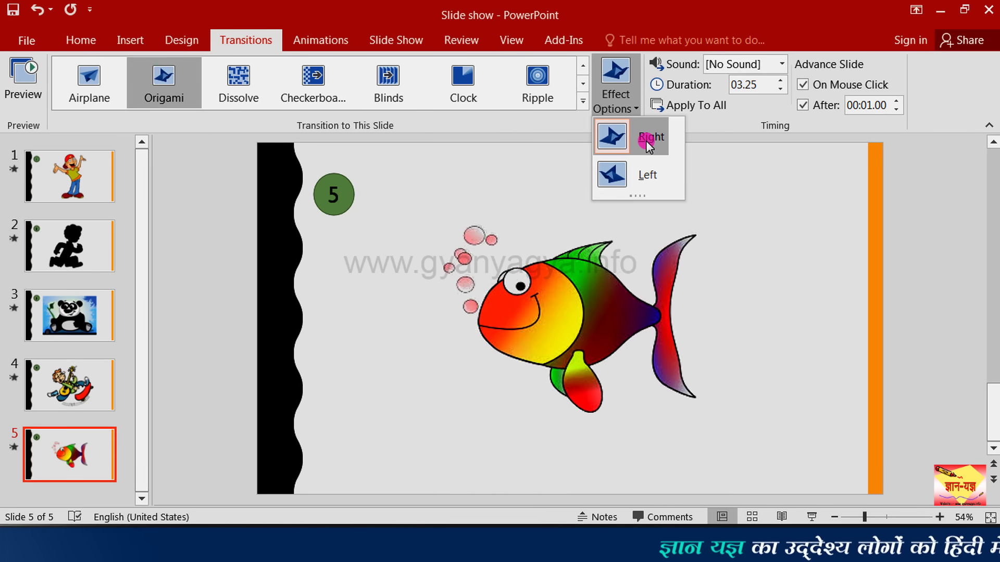
click(651, 175)
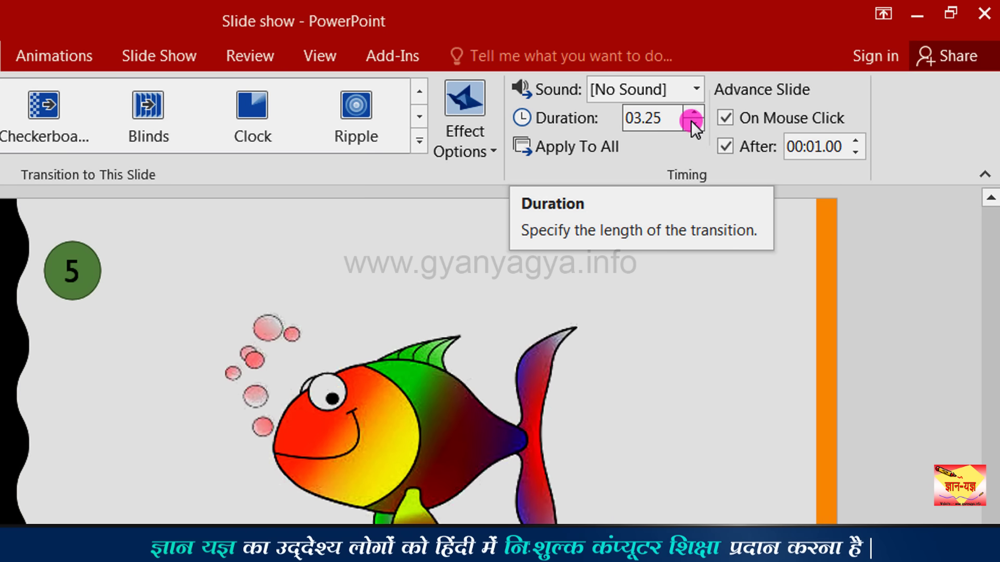
click(694, 111)
click(695, 111)
click(695, 111)
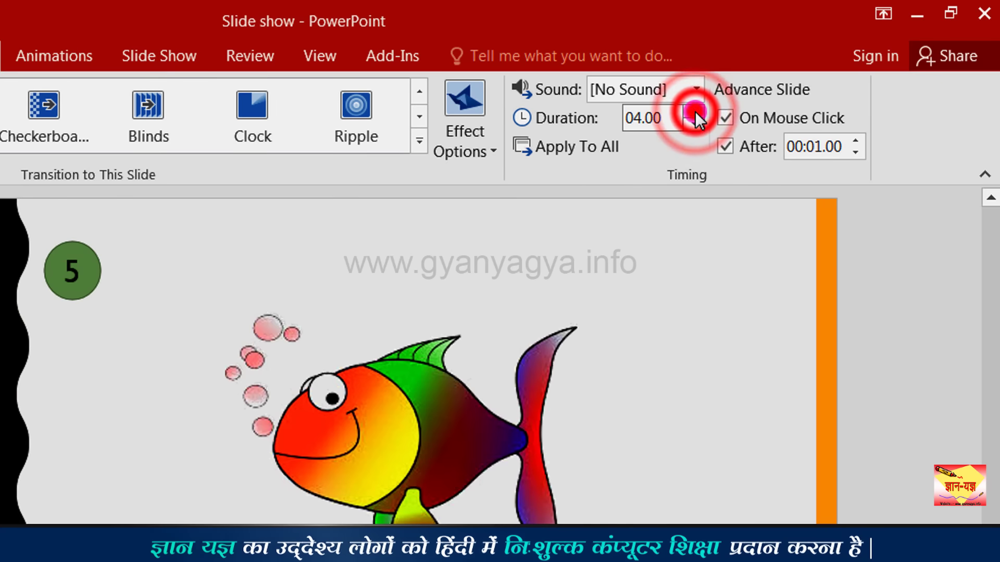
click(694, 110)
click(694, 111)
click(694, 111)
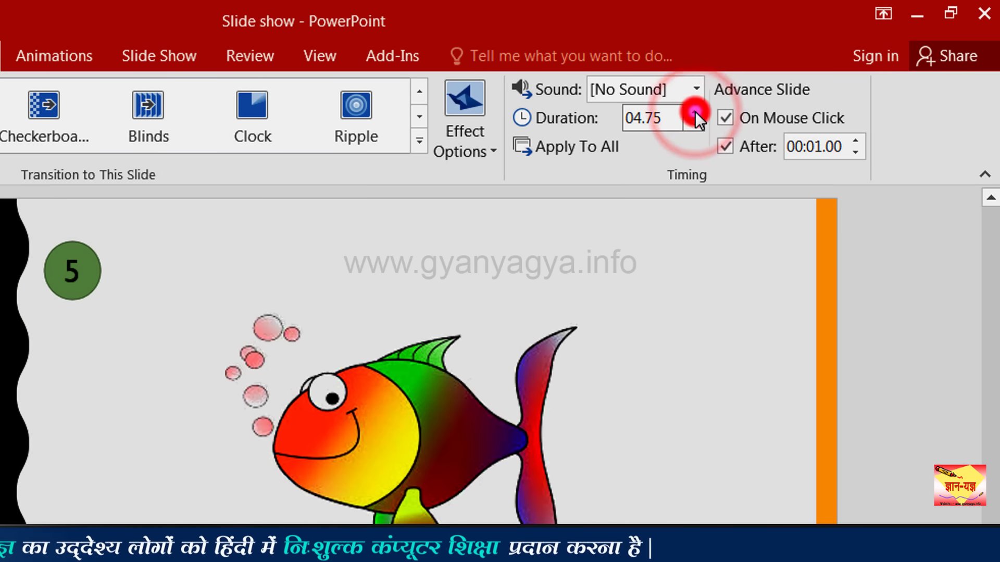
click(694, 112)
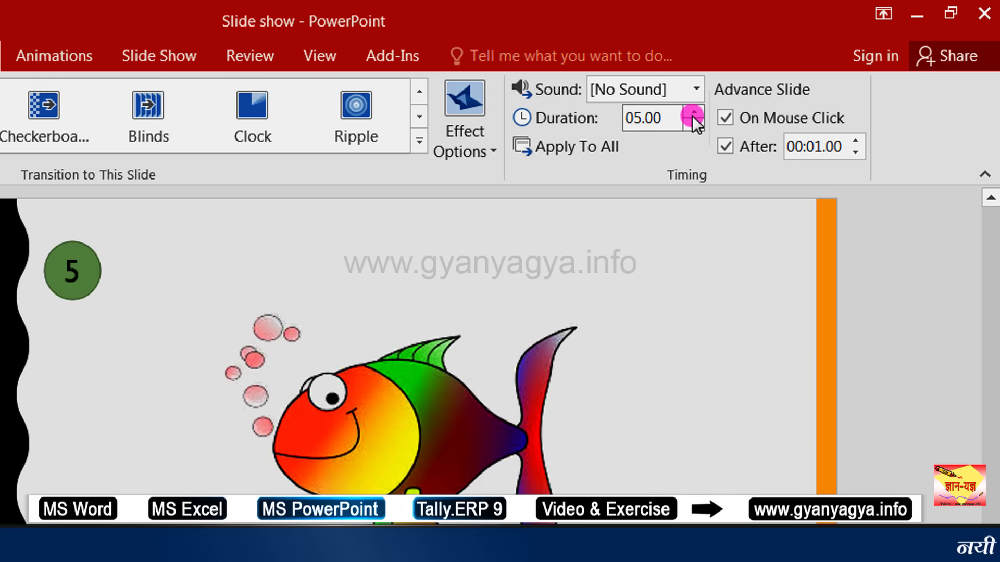
click(579, 150)
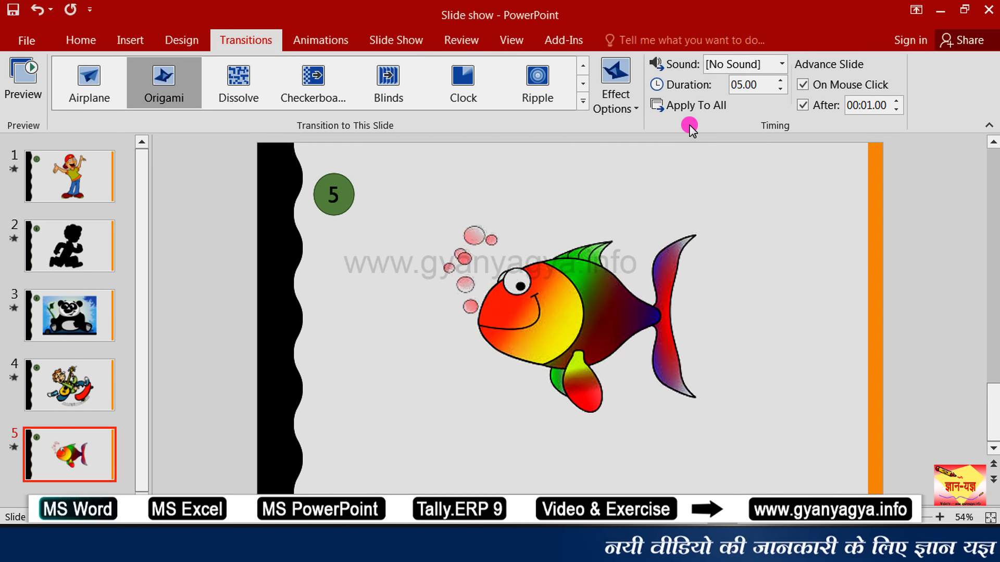
Play the slide show from the first slide to view the Origami transition, and exit to the editing view.
key(F5)
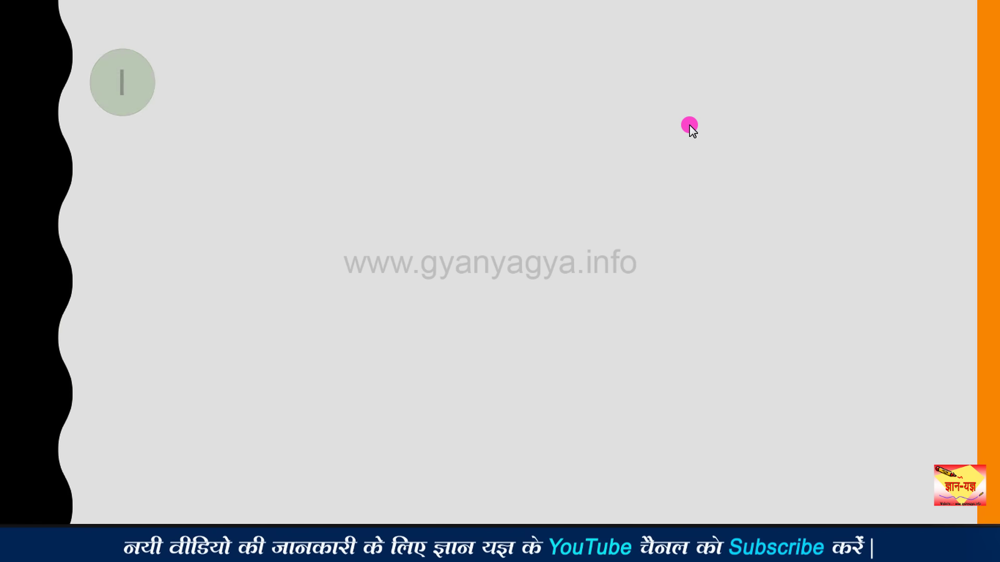
click(689, 127)
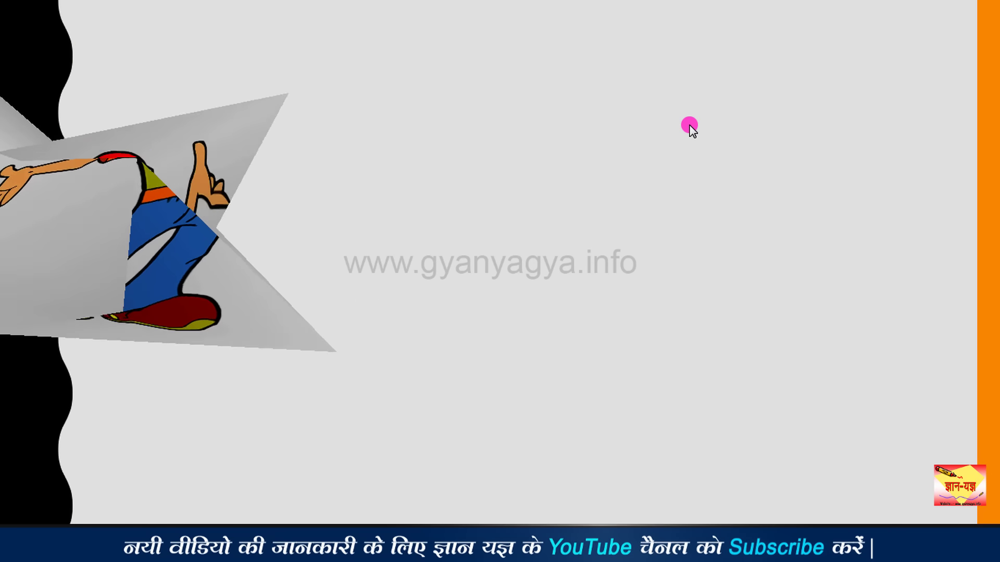
key(Escape)
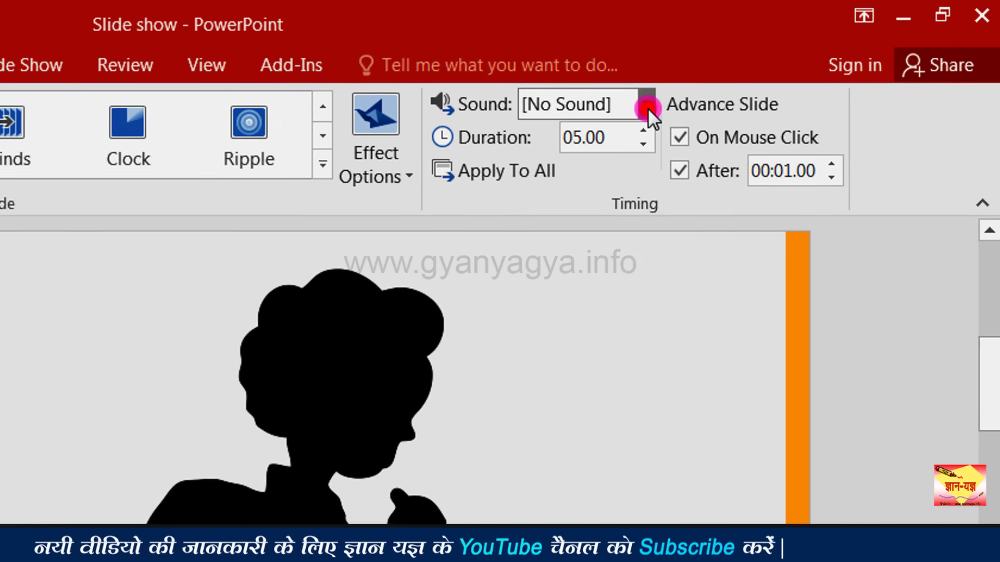
Set the transition sound to Chime for all slides and start the slide show from the beginning.
click(644, 106)
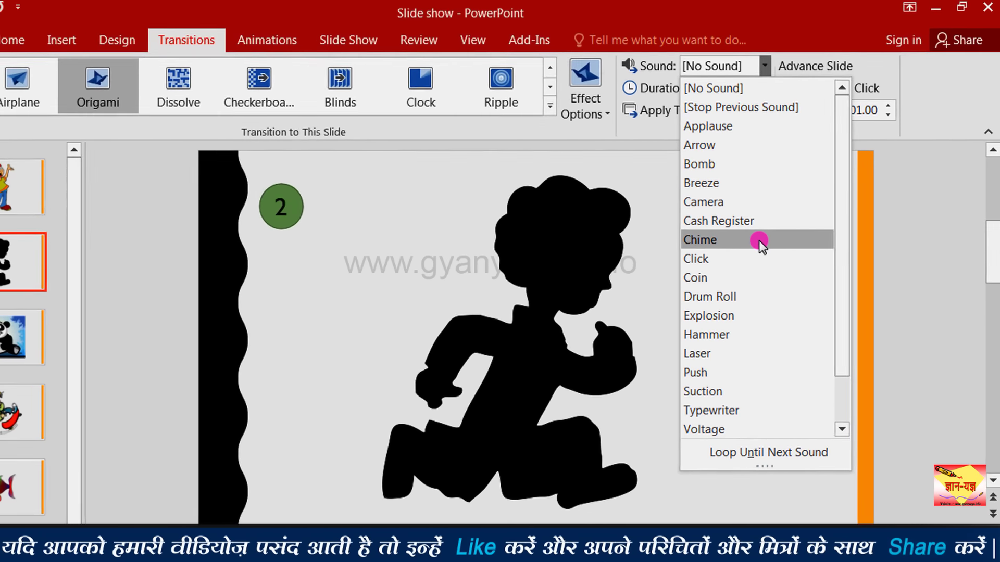
click(731, 266)
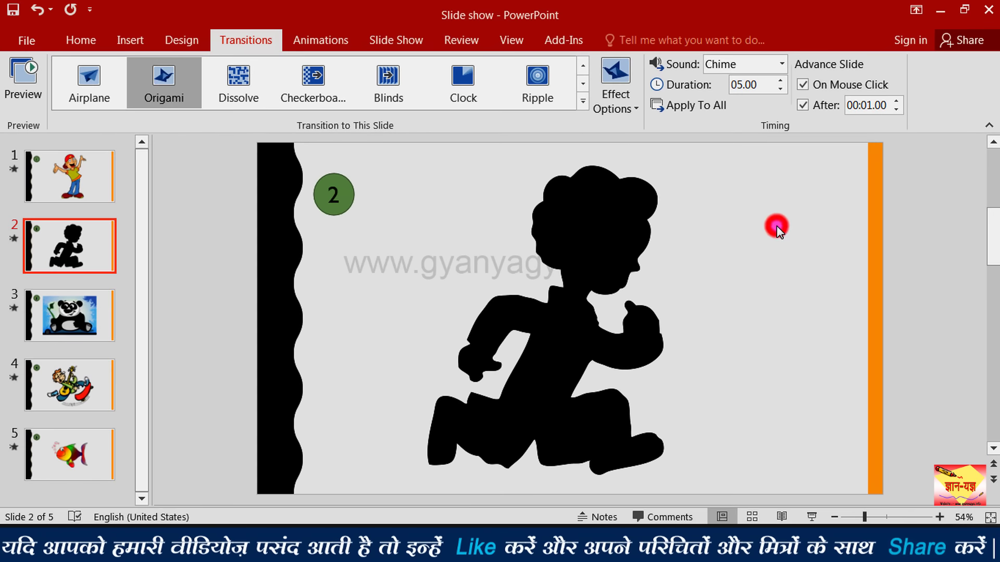
click(701, 107)
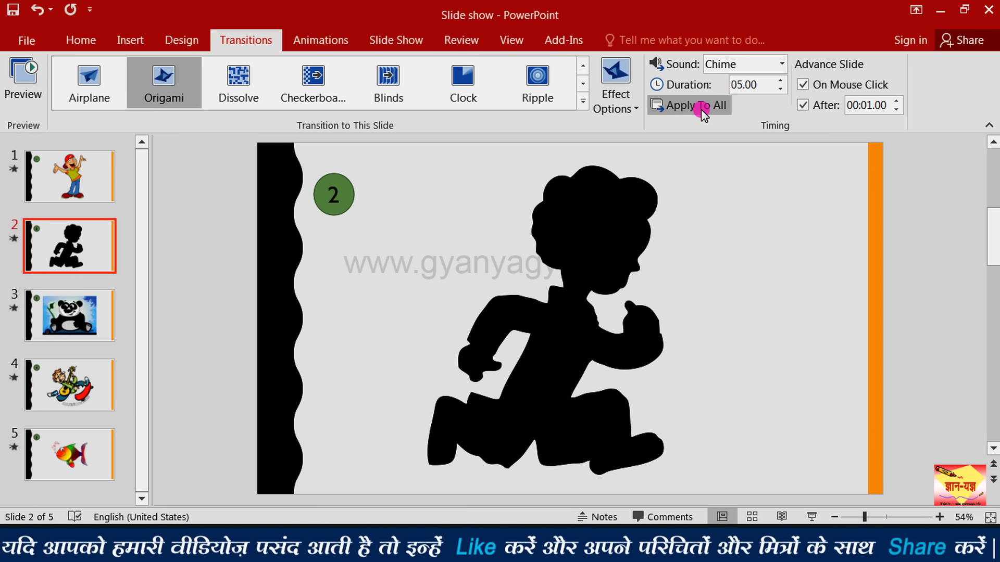
key(F5)
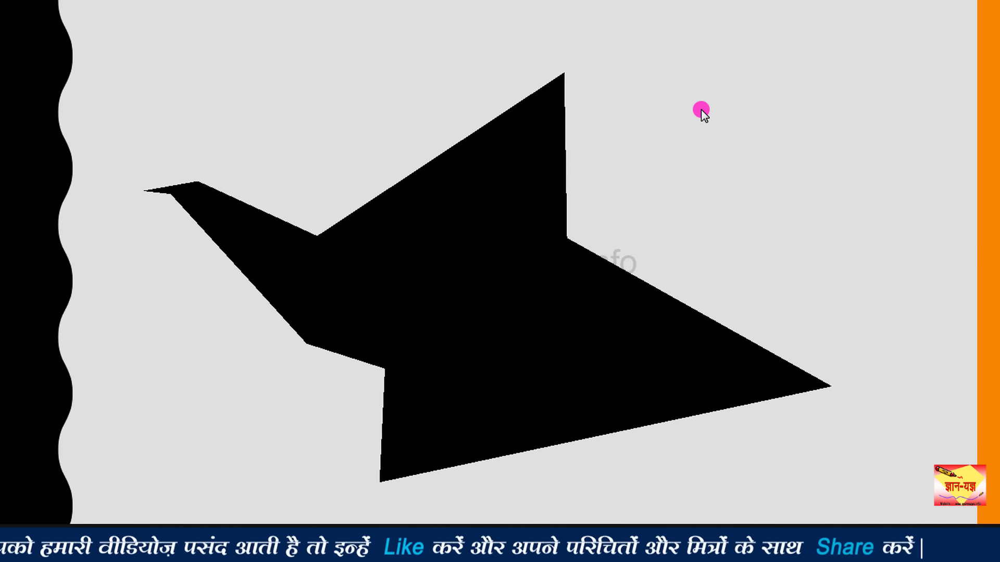